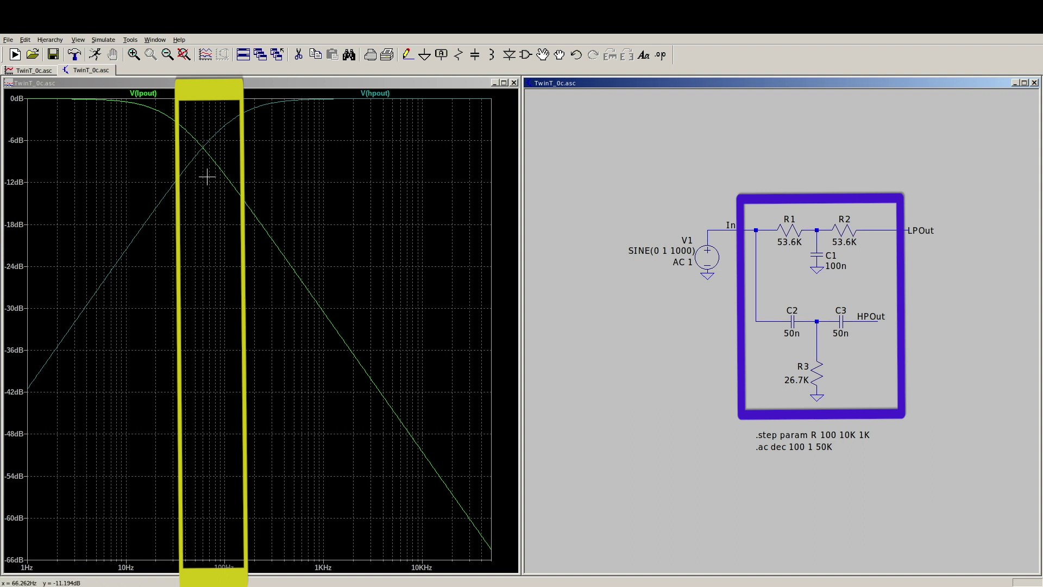
Draw a wire in the LTspice schematic joining the HPOut node to LPOut
right_click(862, 287)
mouse_move(924, 374)
left_click(981, 374)
left_click(866, 321)
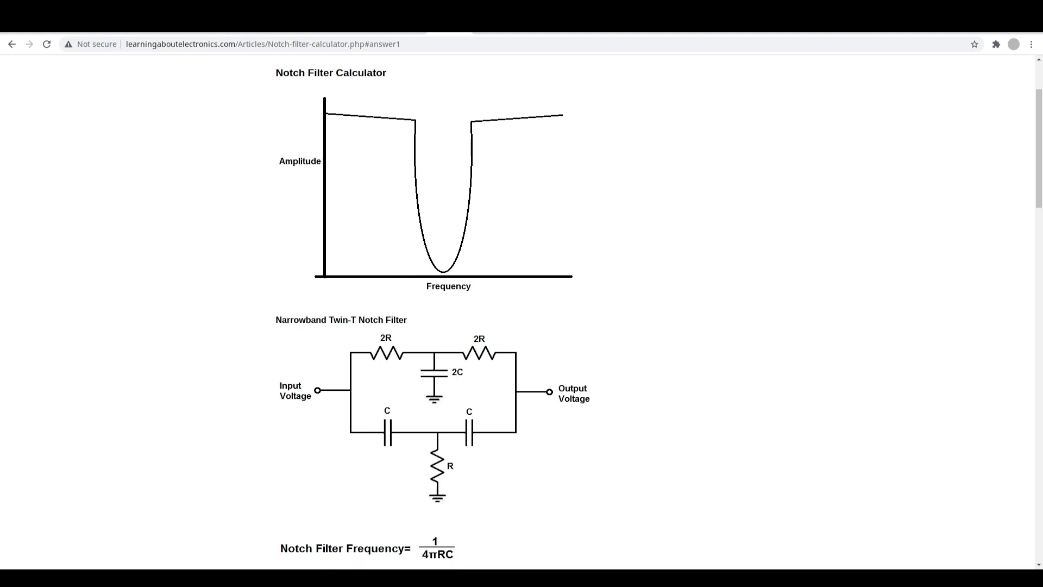
Cycle through the HMC Twin-T page and Okawa calculator, ending on the Falstad simulator tab
key("ctrl+Tab")
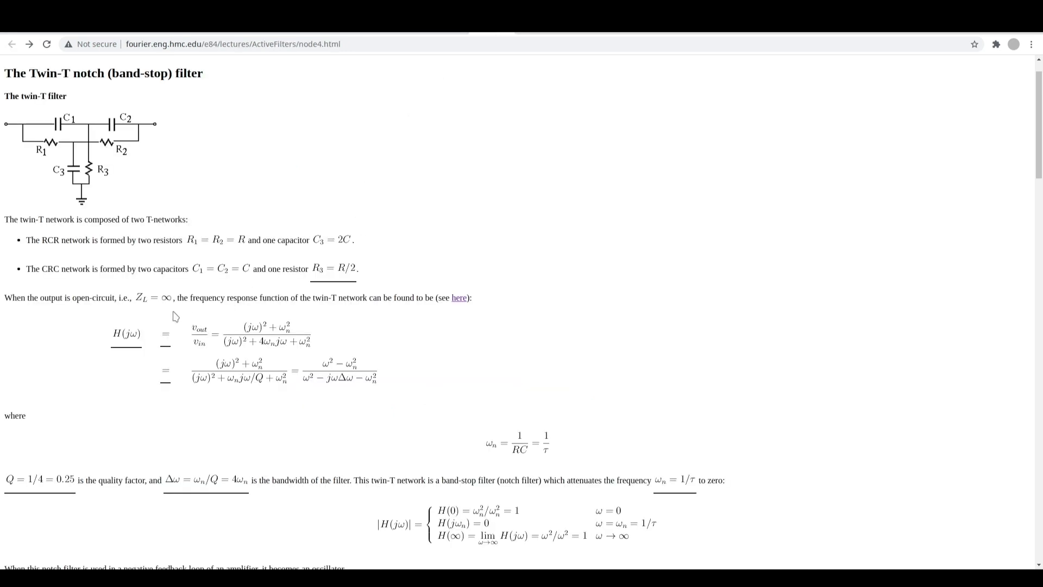
key("ctrl+Tab")
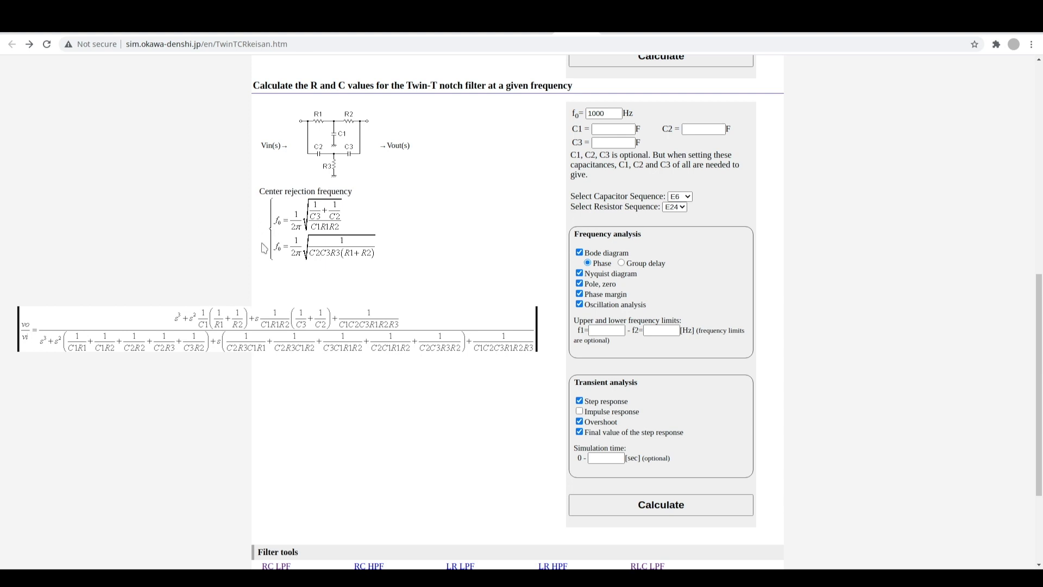
key("ctrl+shift+Tab")
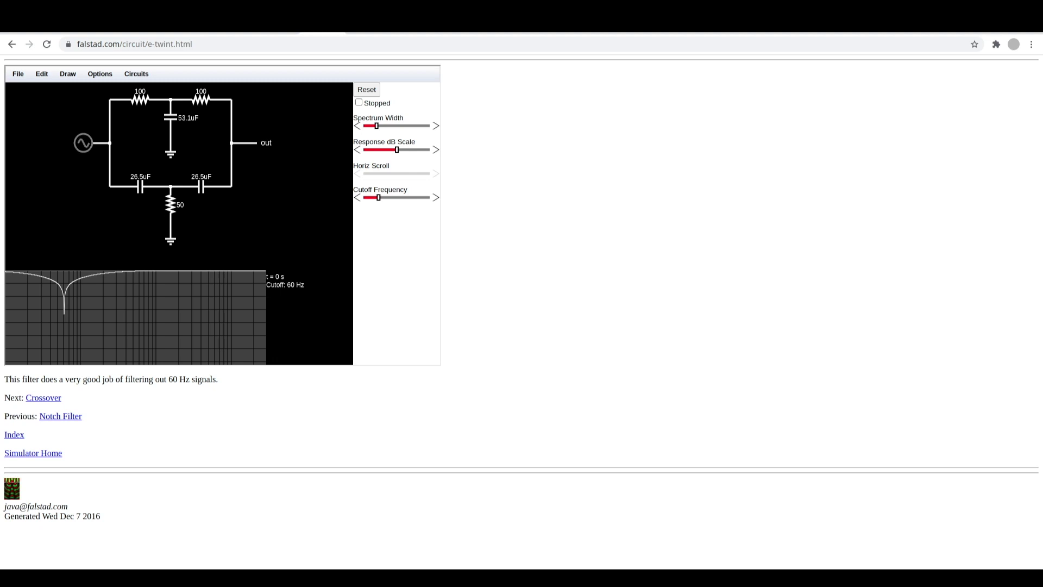
Raise the Falstad cutoff frequency to about 1.97 kHz, leaving the 50 Ω resistor unchanged
left_click(392, 197)
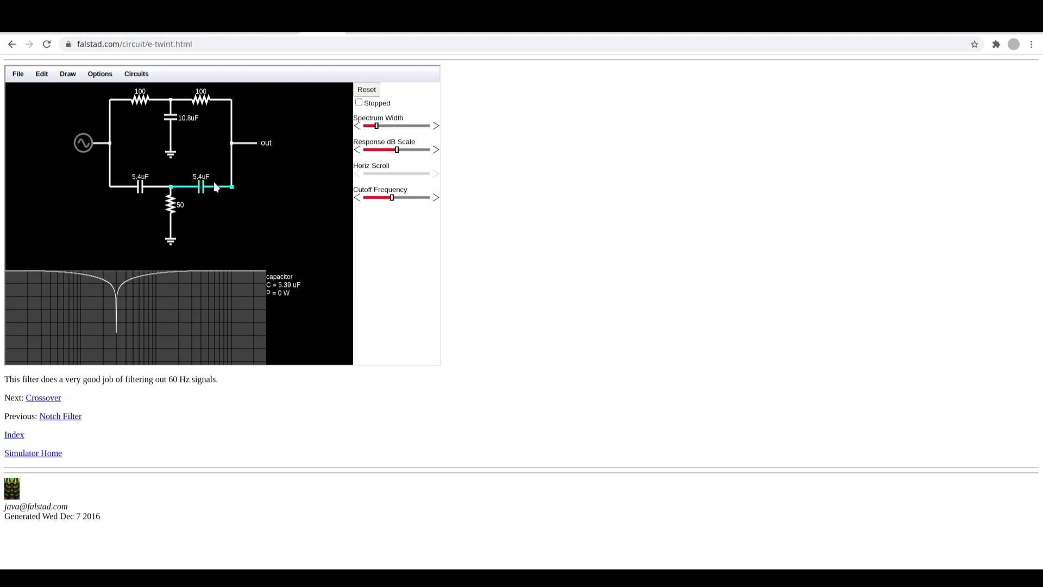
double_click(172, 209)
left_click(174, 212)
key("Return")
mouse_move(392, 197)
left_mouse_down()
mouse_move(422, 205)
mouse_move(392, 202)
left_mouse_up()
Change the ground resistor to 100 Ω, then sweep the cutoff from 277 Hz to 3.52 kHz
double_click(174, 209)
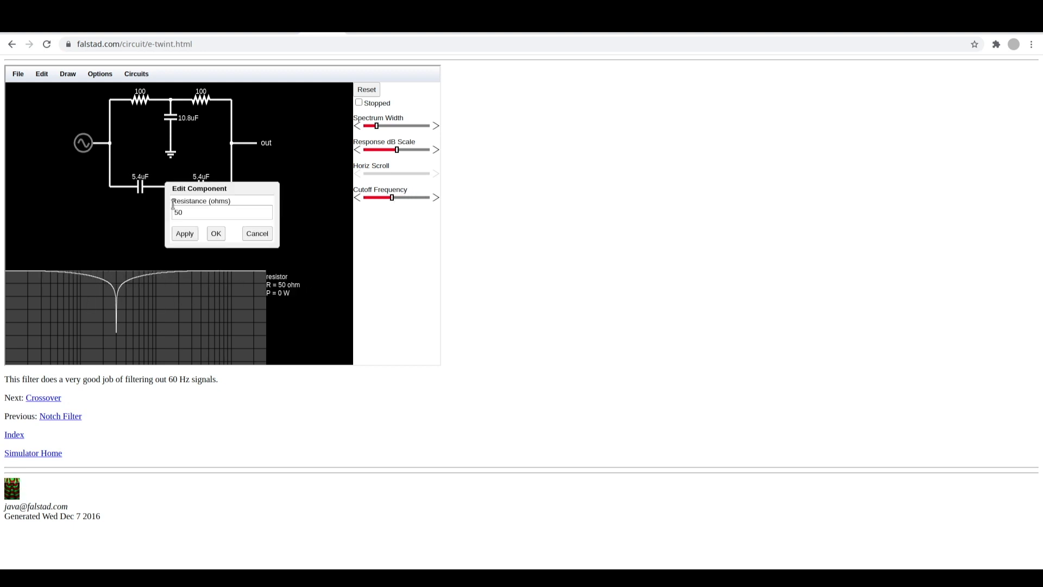
left_click(173, 212)
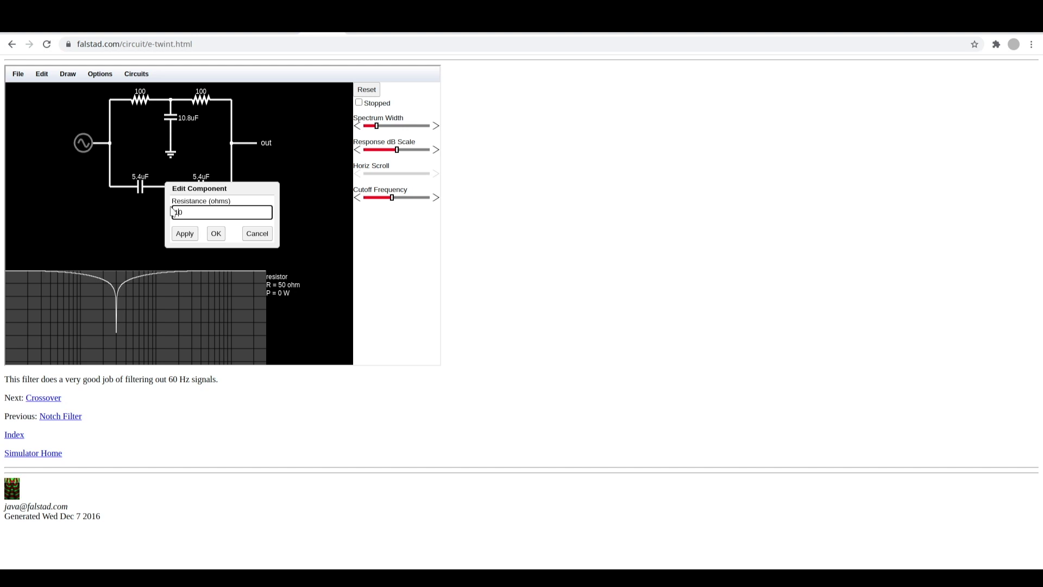
left_click(185, 234)
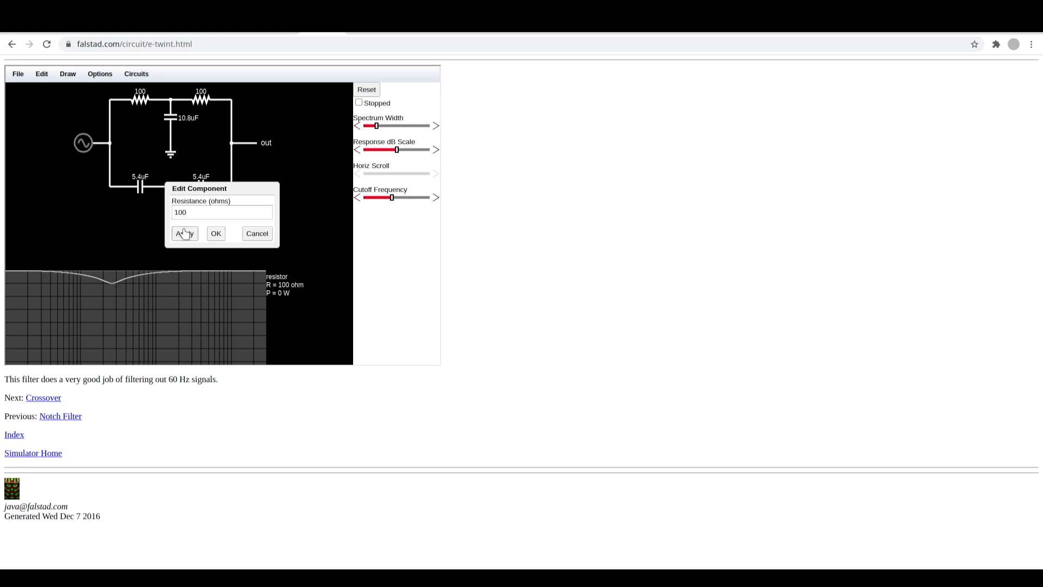
left_click(216, 234)
mouse_move(391, 200)
left_mouse_down()
mouse_move(373, 202)
mouse_move(422, 203)
mouse_move(410, 200)
left_mouse_up()
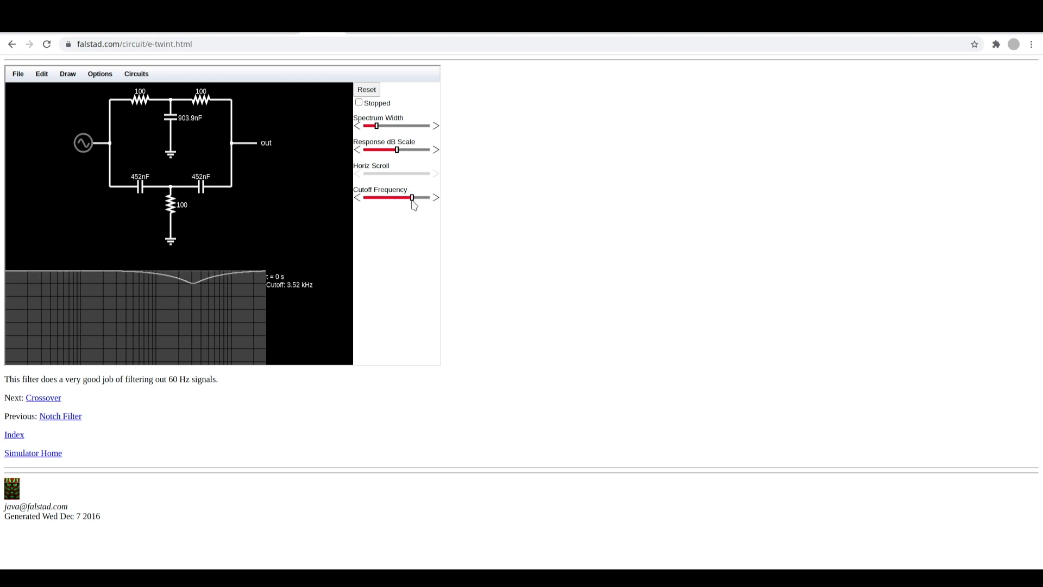
left_click(619, 22)
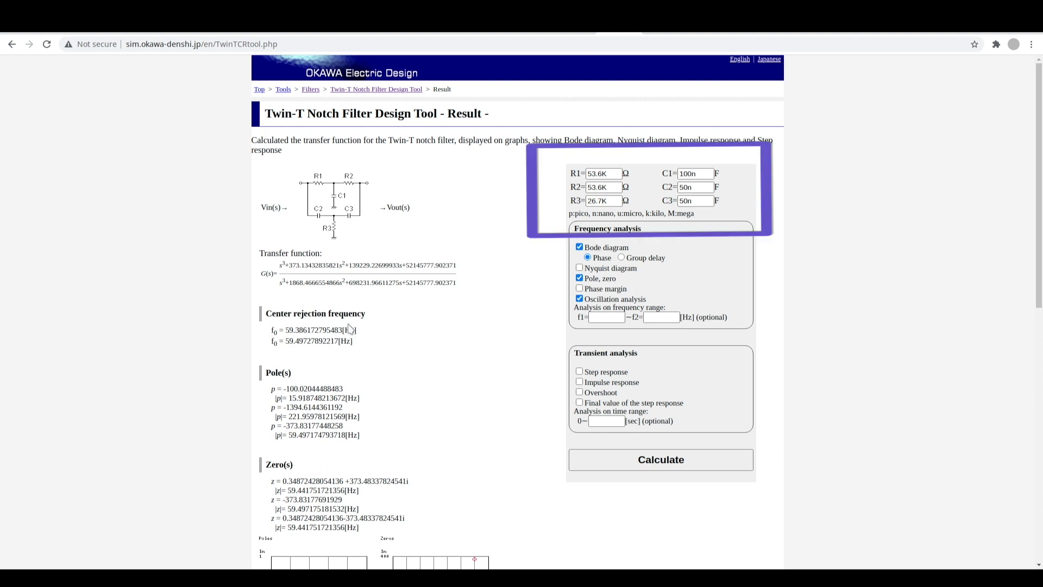
Highlight both ~59.4 Hz center rejection frequencies, scroll to the Bode diagrams, then go to Symbolab
left_click_drag(270, 333, 355, 346)
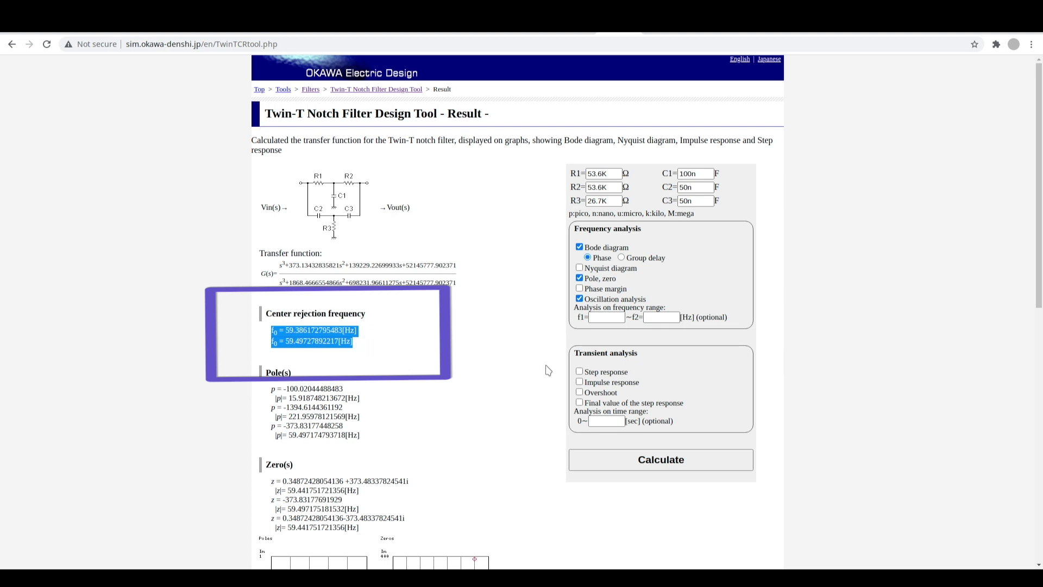
scroll(562, 361, "down", 3)
scroll(565, 358, "down", 6)
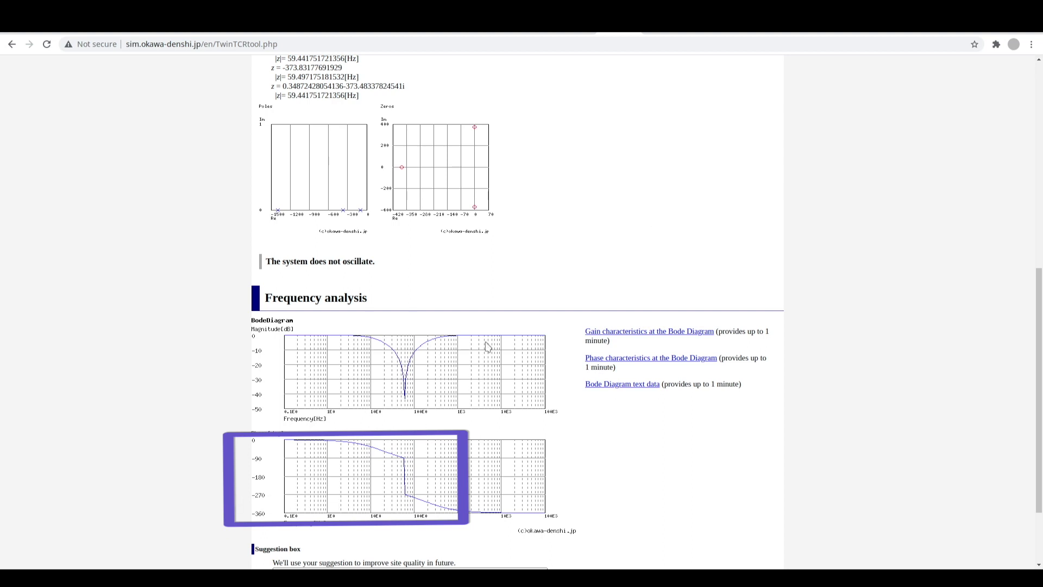
left_click(662, 33)
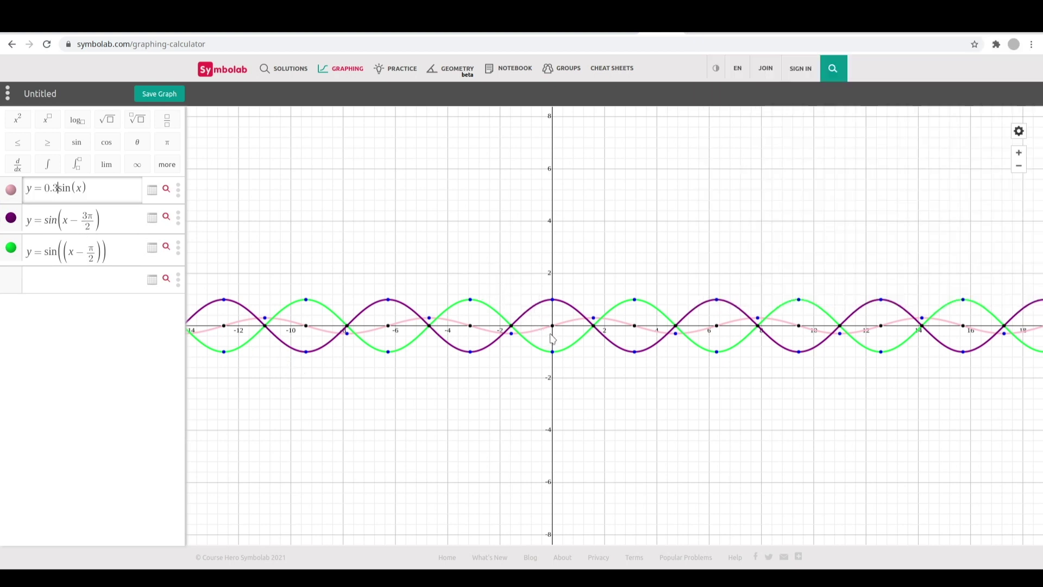
Leave the Symbolab graph showing 0.3sin(x), sin(x − 3π/2) and sin(x − π/2)
mouse_move(557, 336)
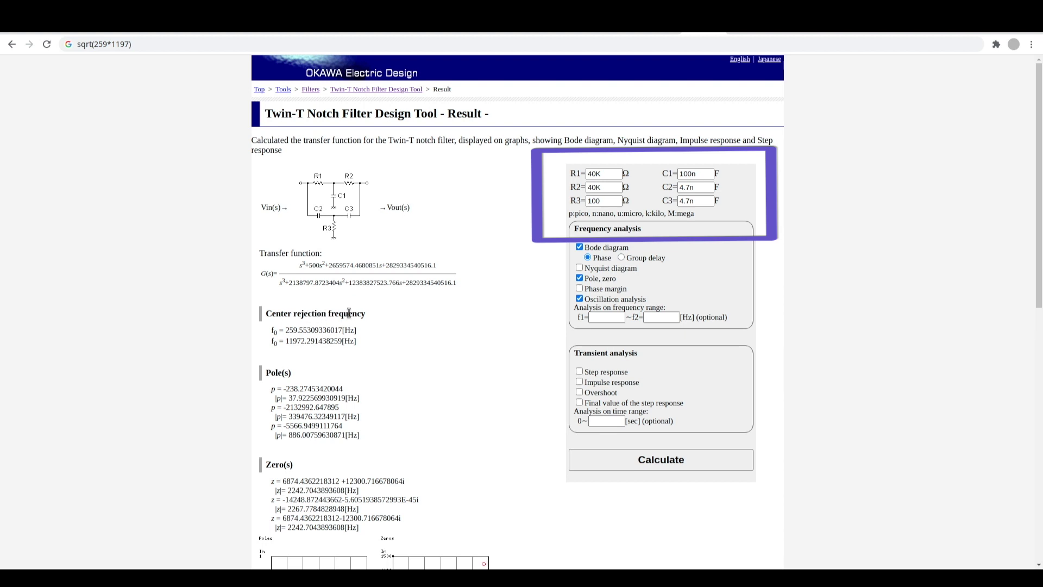
Change R3 to 10K and recalculate, marking the 259.6 Hz and 1197.2 Hz results
left_click(610, 200)
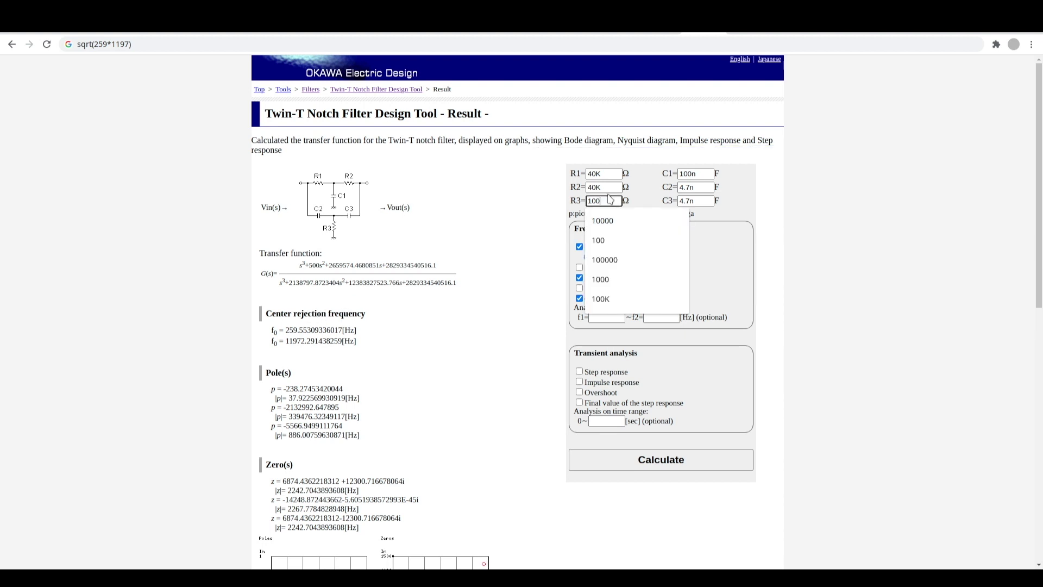
key("BackSpace")
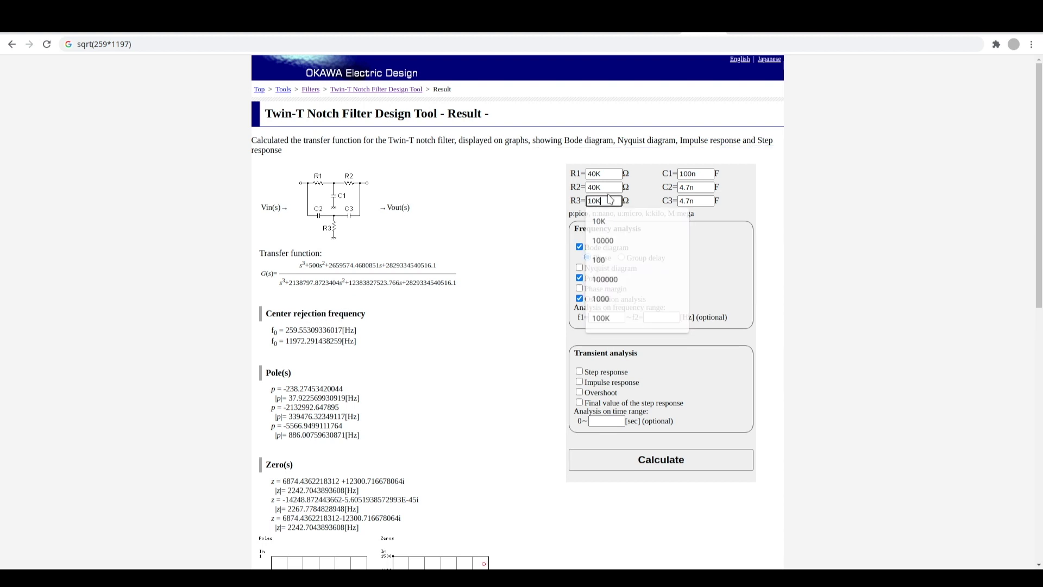
type("K")
key("Return")
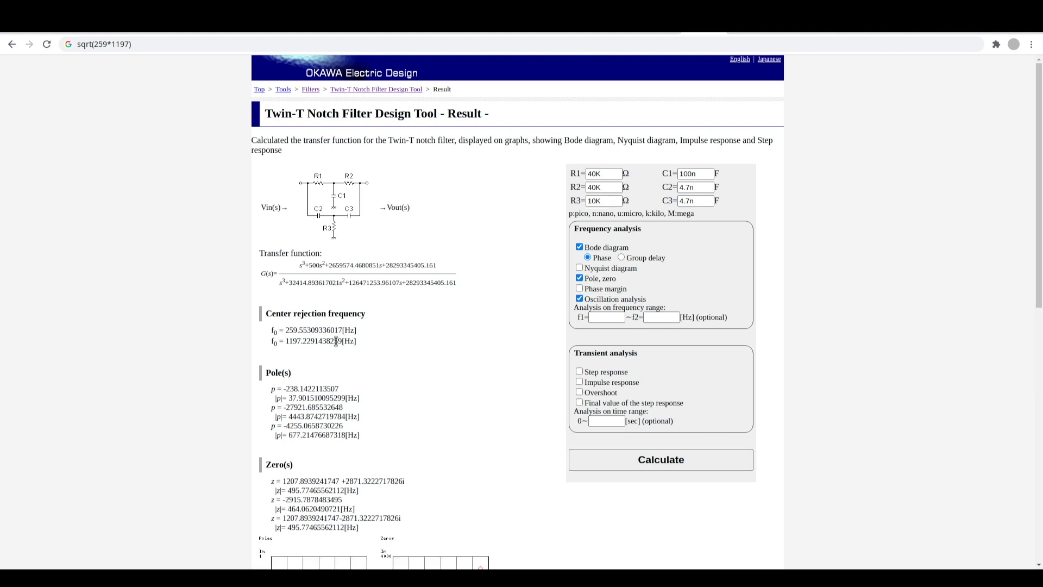
left_click_drag(271, 330, 366, 339)
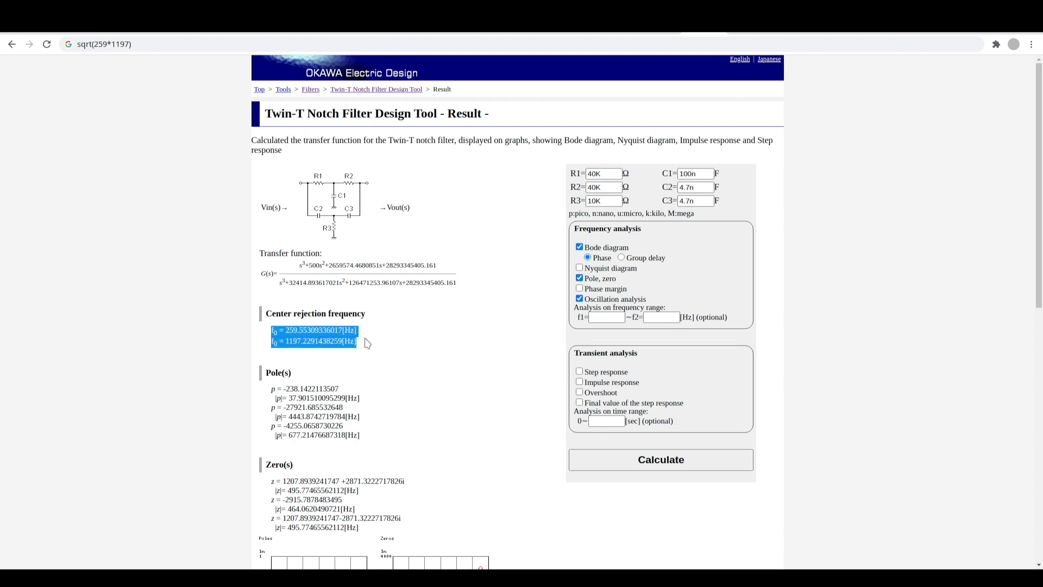
scroll(552, 433, "down", 10)
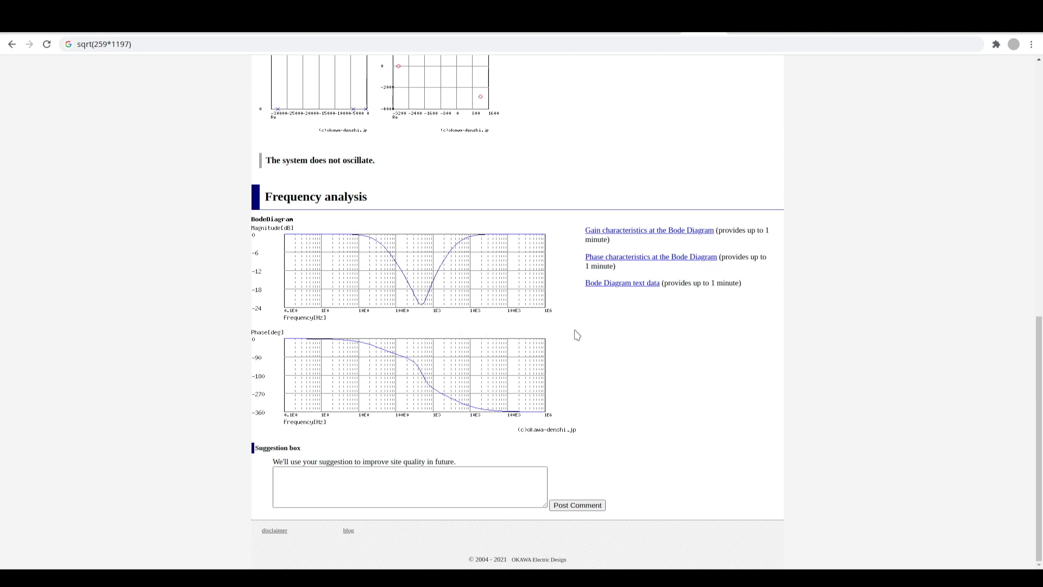
Confirm sqrt(259*1197) ≈ 556.8 Hz in the address bar, then return to the R3 field
scroll(575, 329, "up", 10)
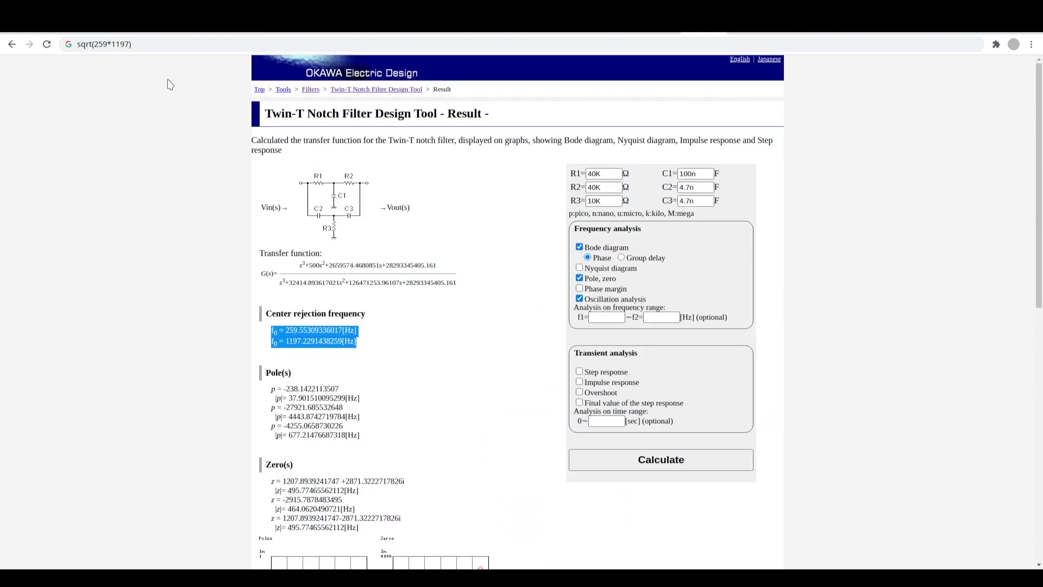
left_click(143, 44)
left_click(142, 44)
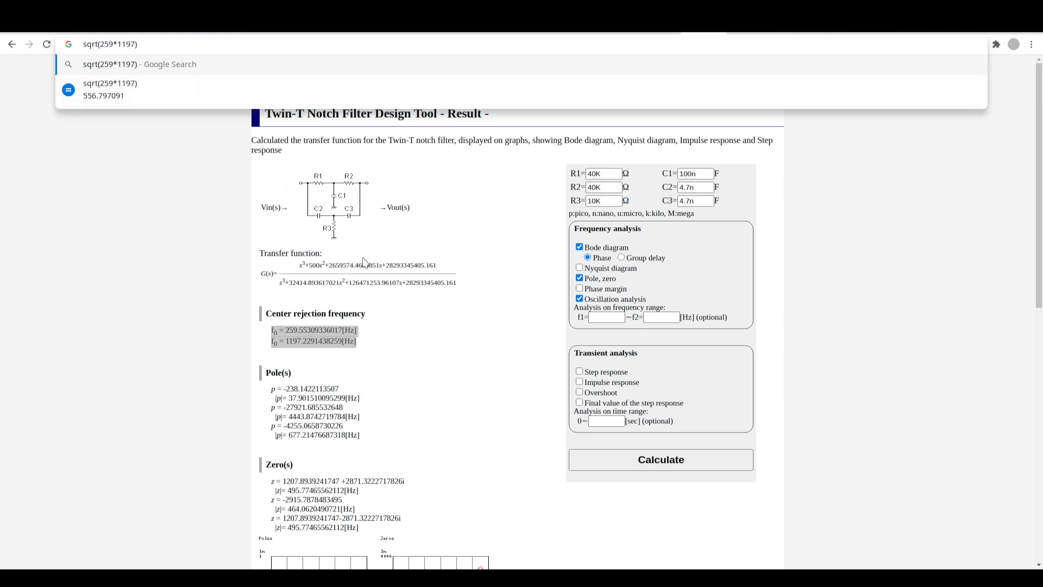
left_click(522, 308)
left_click(610, 200)
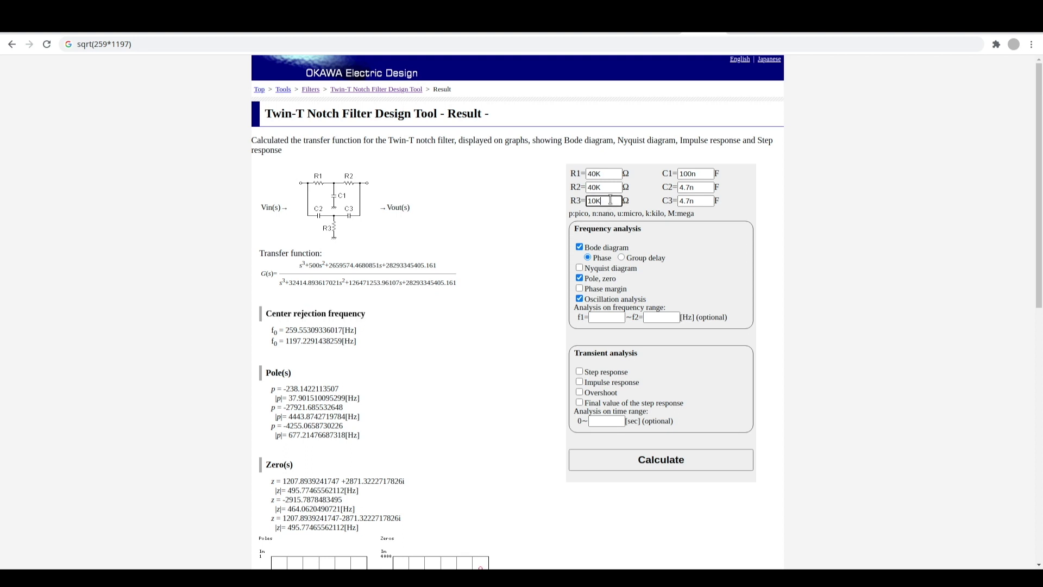
scroll(610, 200, "down", 10)
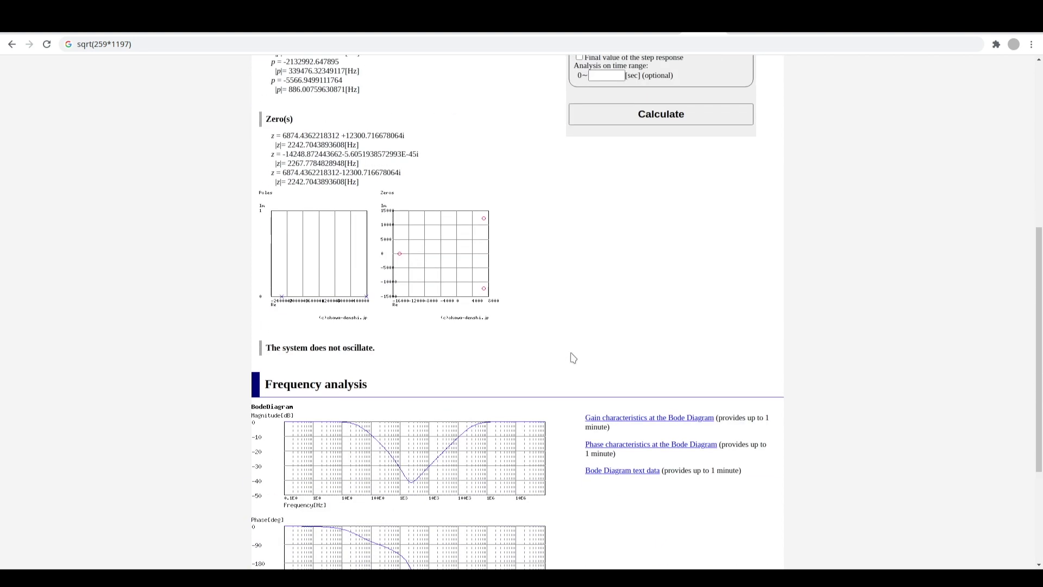